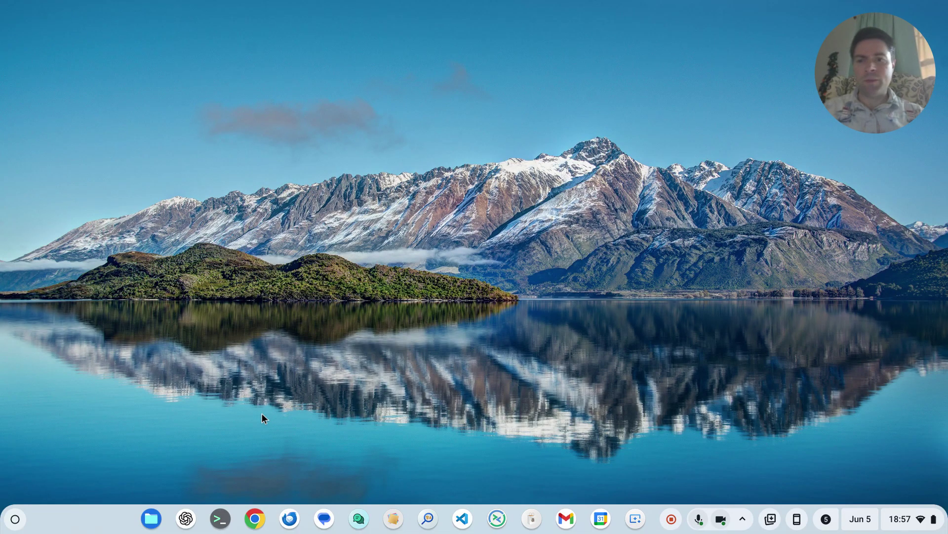
Open the Files app and scroll Microsoft OneDrive's list down to its last files
{"action": "left_click", "coordinate": [152, 515]}
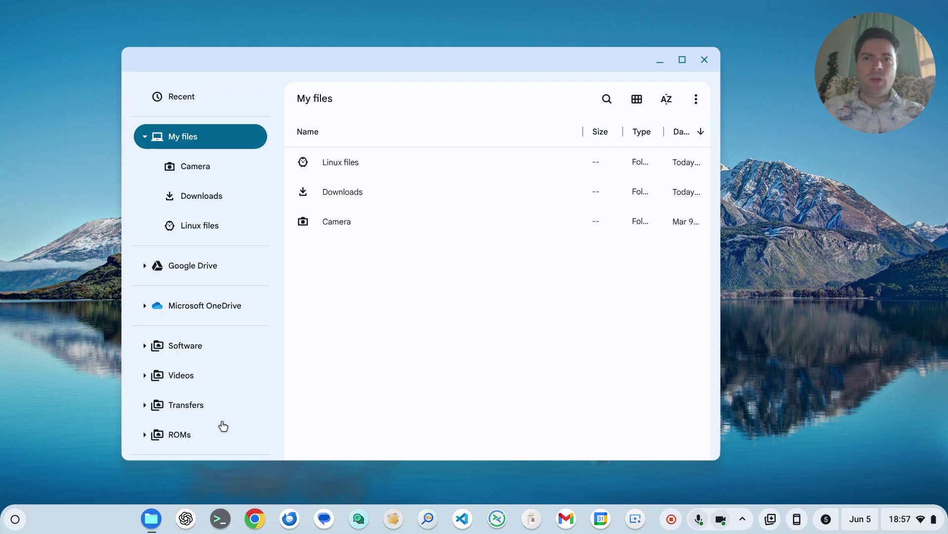
{"action": "left_click", "coordinate": [695, 99]}
{"action": "mouse_move", "coordinate": [586, 375]}
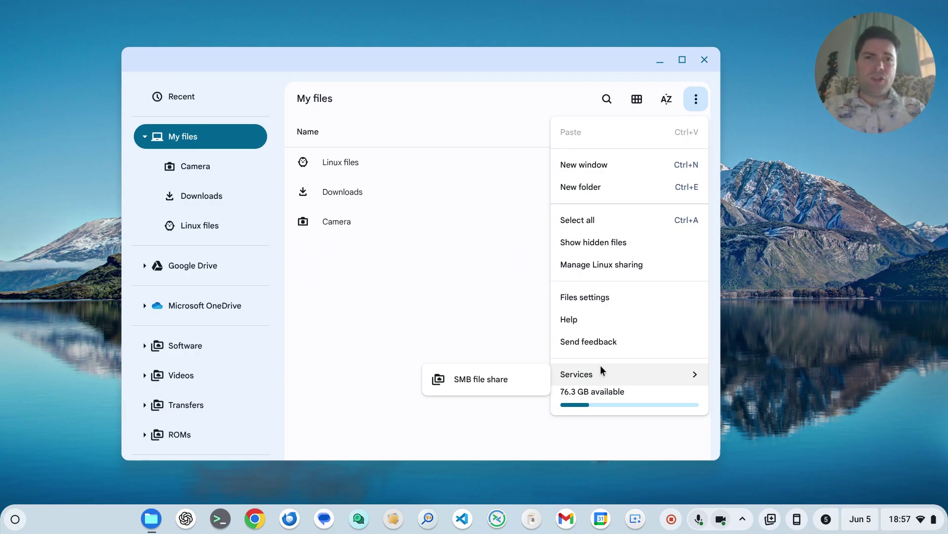
{"action": "left_click", "coordinate": [461, 297]}
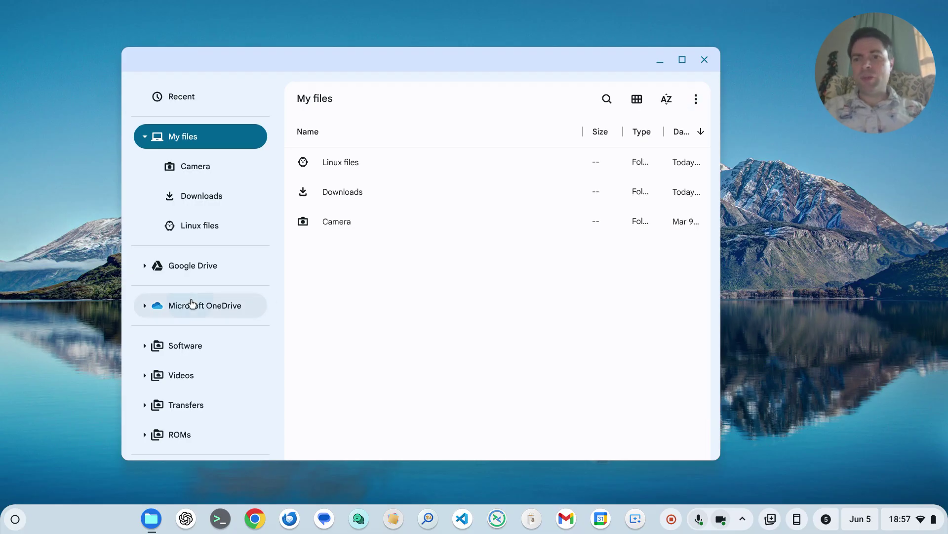
{"action": "left_click", "coordinate": [192, 304]}
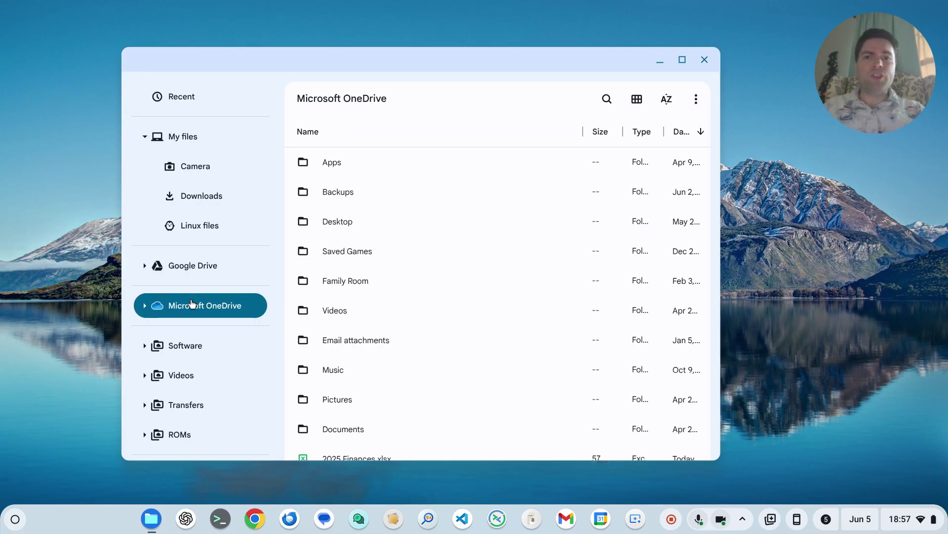
{"action": "scroll", "coordinate": [383, 254], "scroll_direction": "down", "scroll_amount": 10}
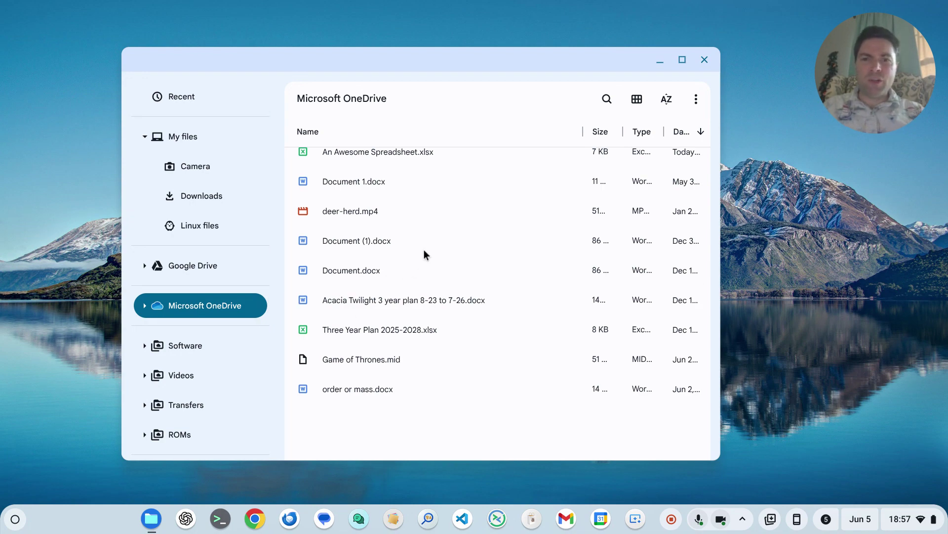
Open Document 1.docx in Word, type 'Sdjfskdjf', then return to the OneDrive file list
{"action": "double_click", "coordinate": [382, 185]}
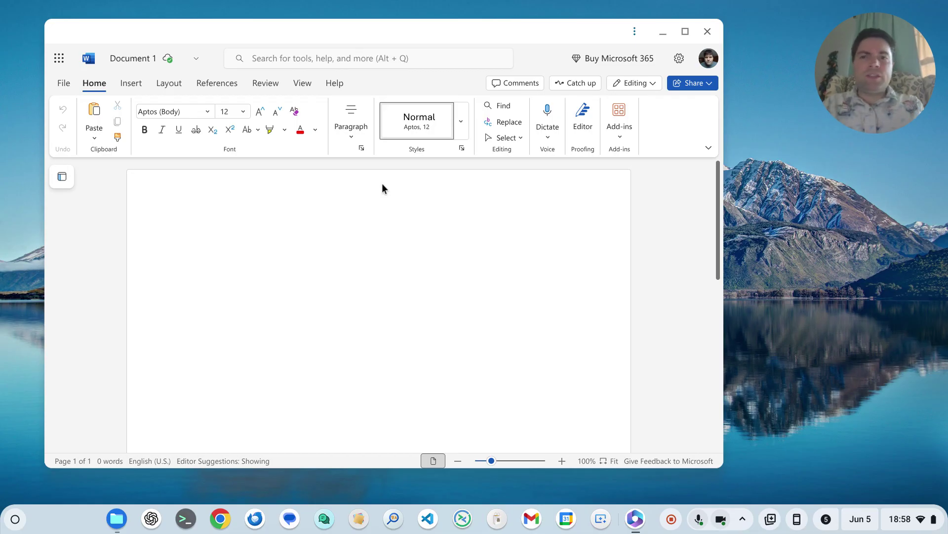
{"action": "type", "text": "Sdjfskdjf"}
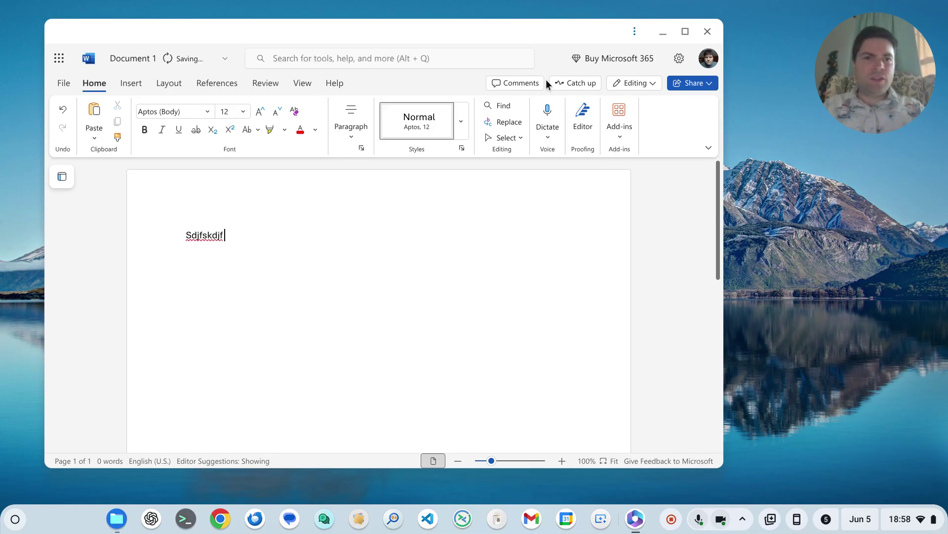
{"action": "left_click_drag", "start_coordinate": [541, 28], "coordinate": [737, 42]}
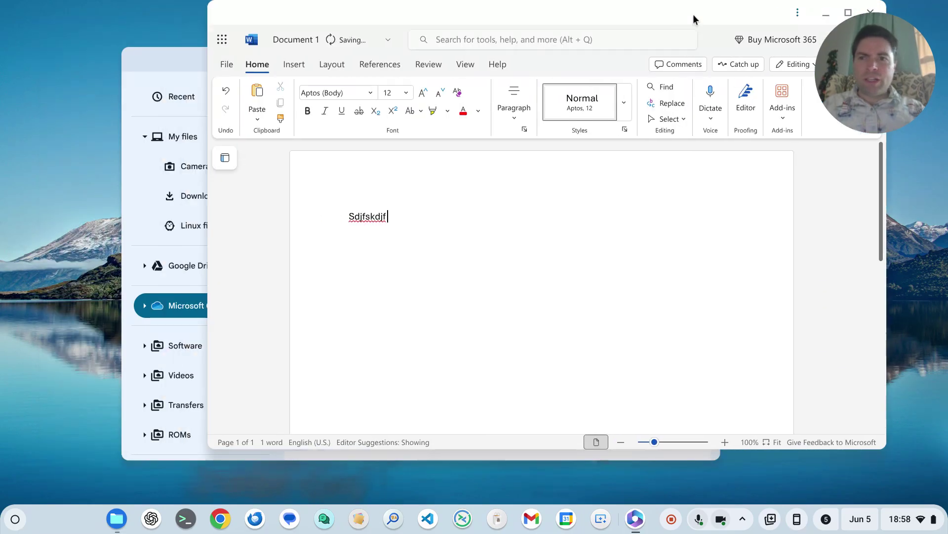
{"action": "left_click", "coordinate": [176, 60]}
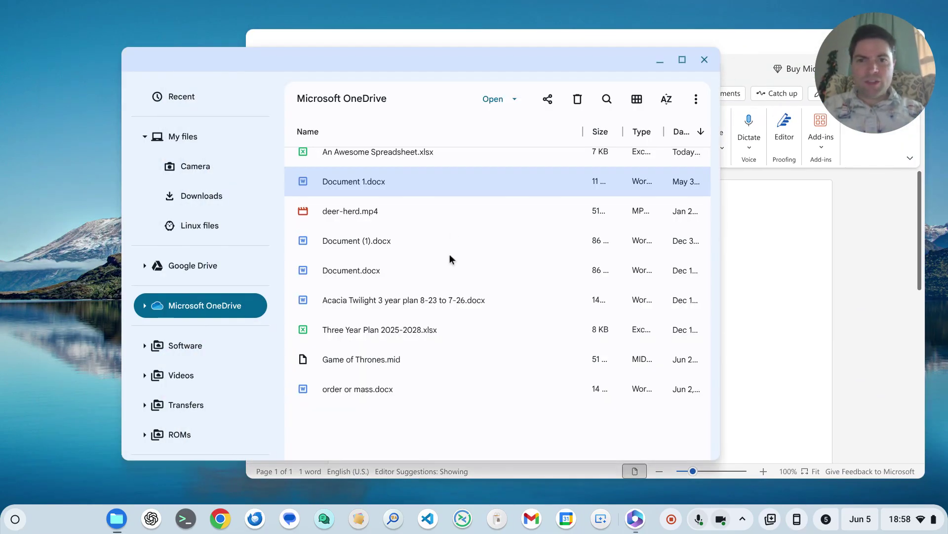
{"action": "scroll", "coordinate": [449, 254], "scroll_direction": "up", "scroll_amount": 1}
{"action": "double_click", "coordinate": [397, 178]}
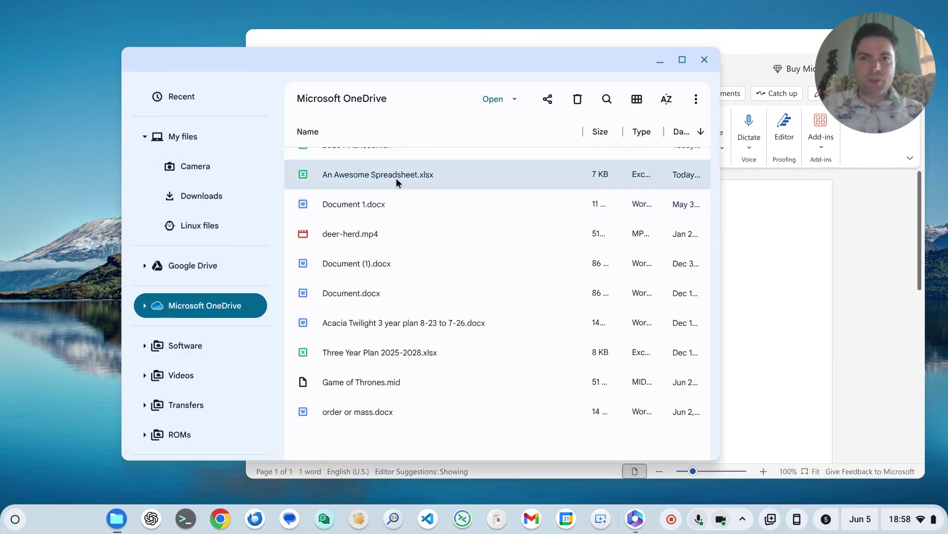
{"action": "left_click_drag", "start_coordinate": [456, 49], "coordinate": [224, 42]}
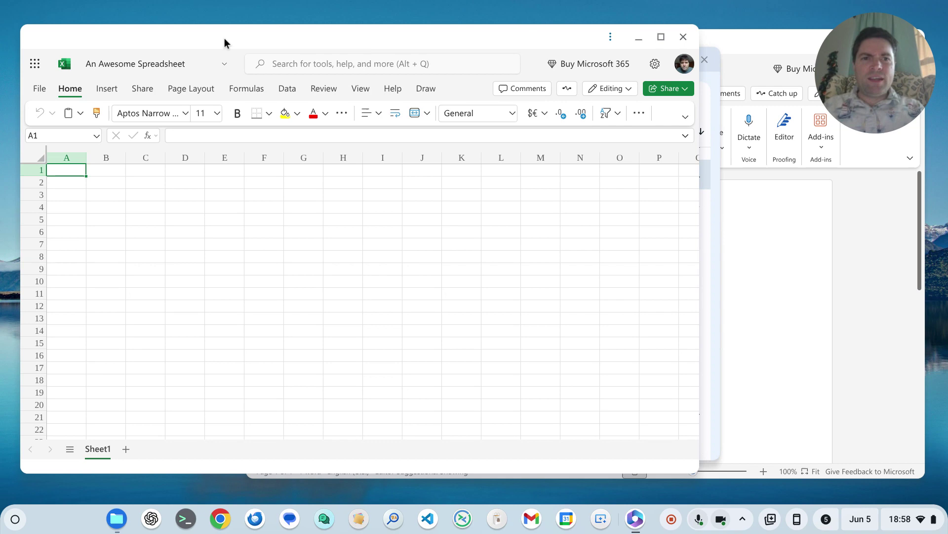
{"action": "left_click_drag", "start_coordinate": [153, 186], "coordinate": [313, 284]}
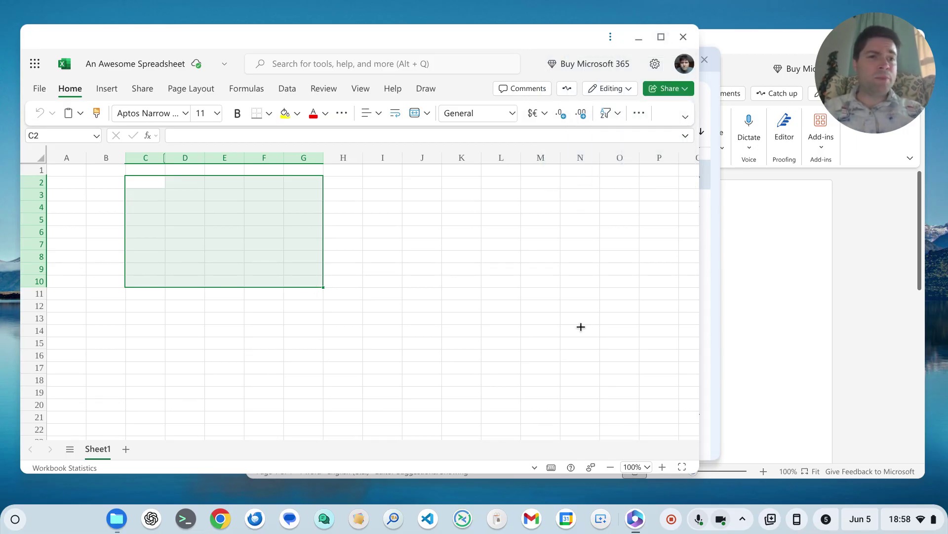
{"action": "left_click", "coordinate": [694, 39]}
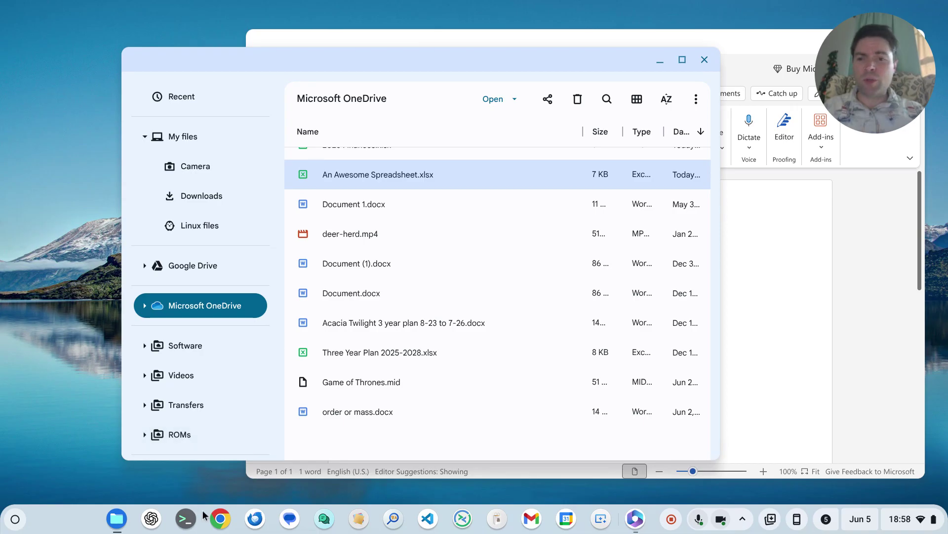
Check chrome://flags shows Desktop PWA Link Capturing enabled, then bring the Word document back
{"action": "left_click", "coordinate": [220, 518]}
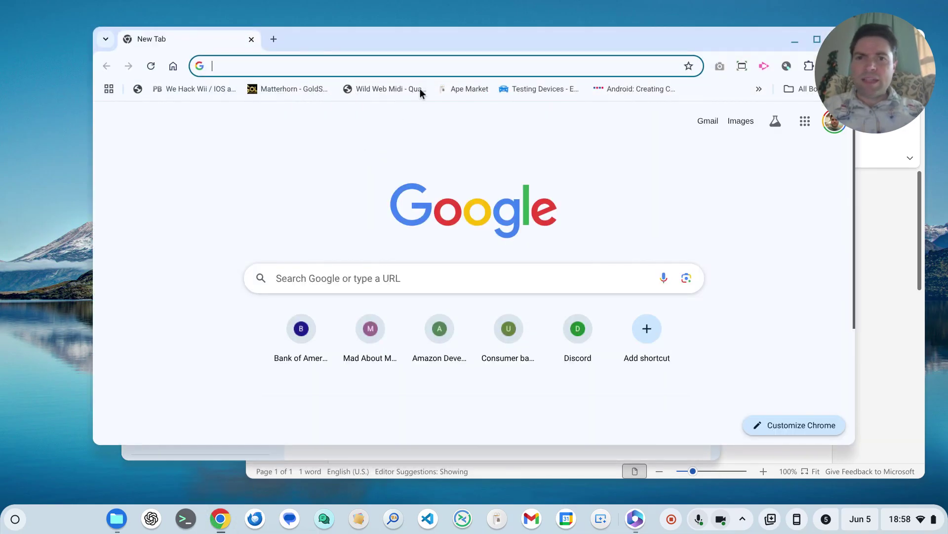
{"action": "left_click", "coordinate": [425, 70]}
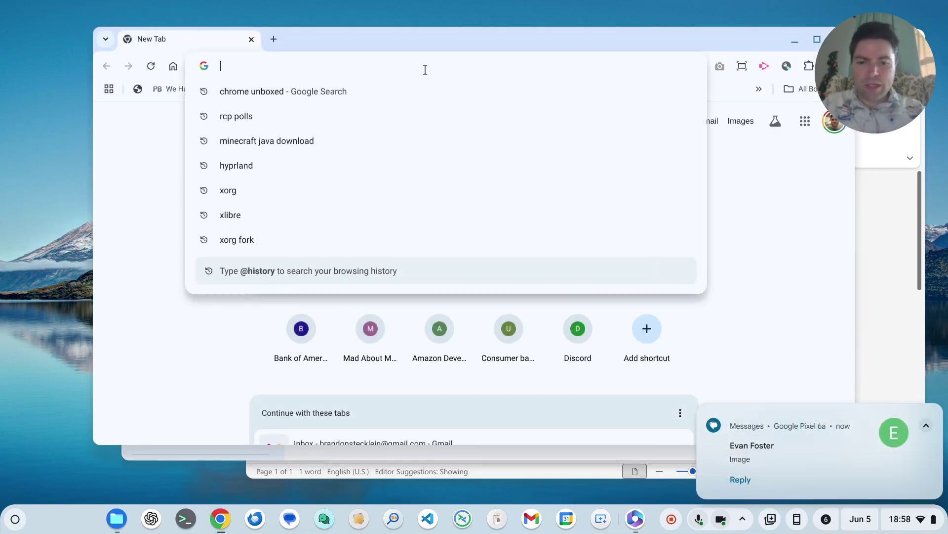
{"action": "type", "text": "chrome://flag"}
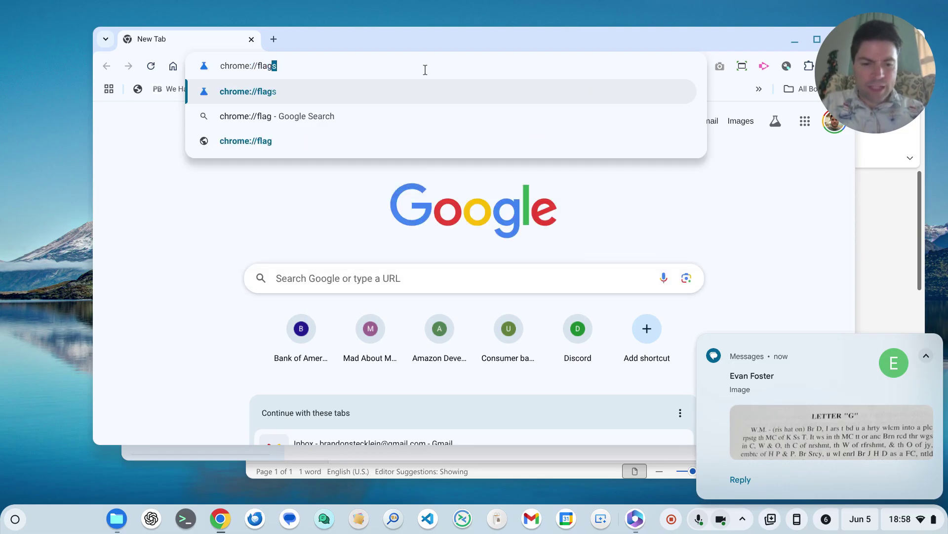
{"action": "type", "text": "s"}
{"action": "key", "text": "Return"}
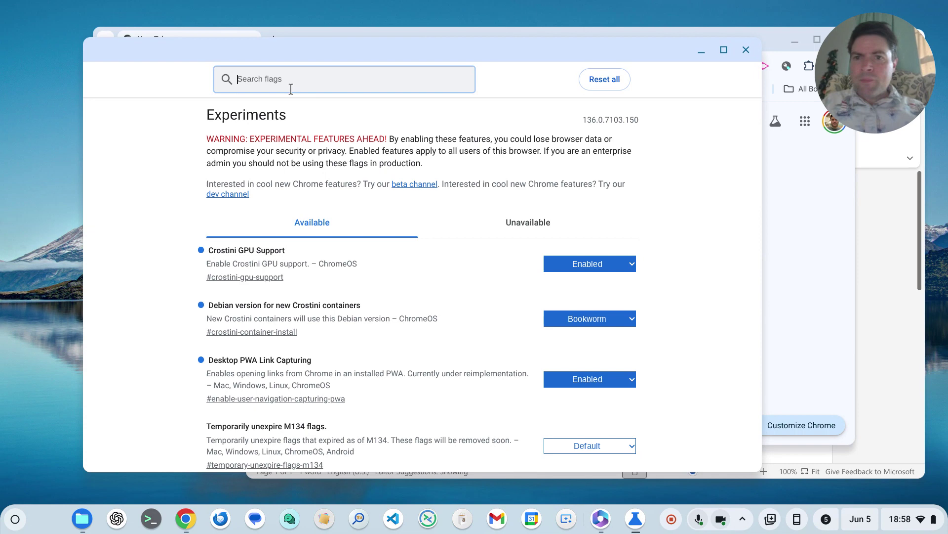
{"action": "scroll", "coordinate": [95, 250], "scroll_direction": "down", "scroll_amount": 1}
{"action": "scroll", "coordinate": [97, 252], "scroll_direction": "down", "scroll_amount": 1}
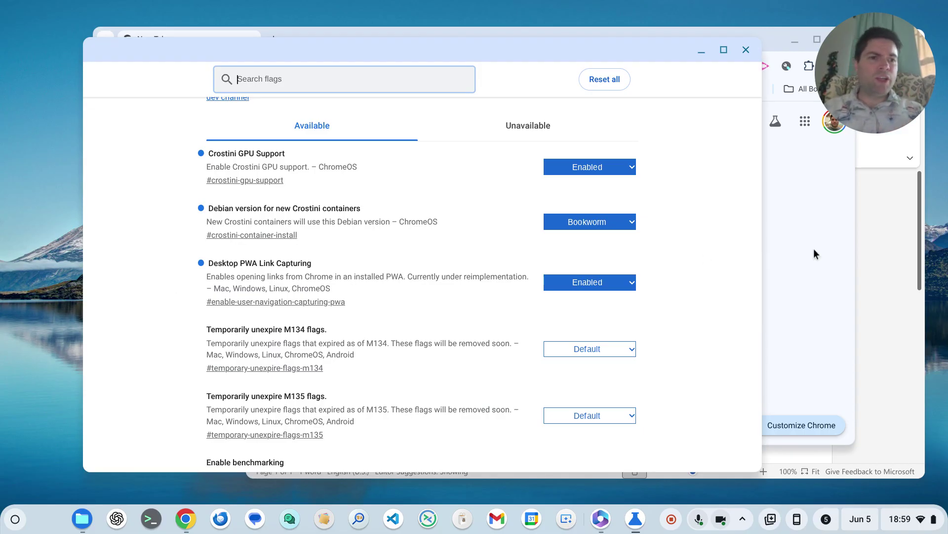
{"action": "left_click", "coordinate": [894, 255]}
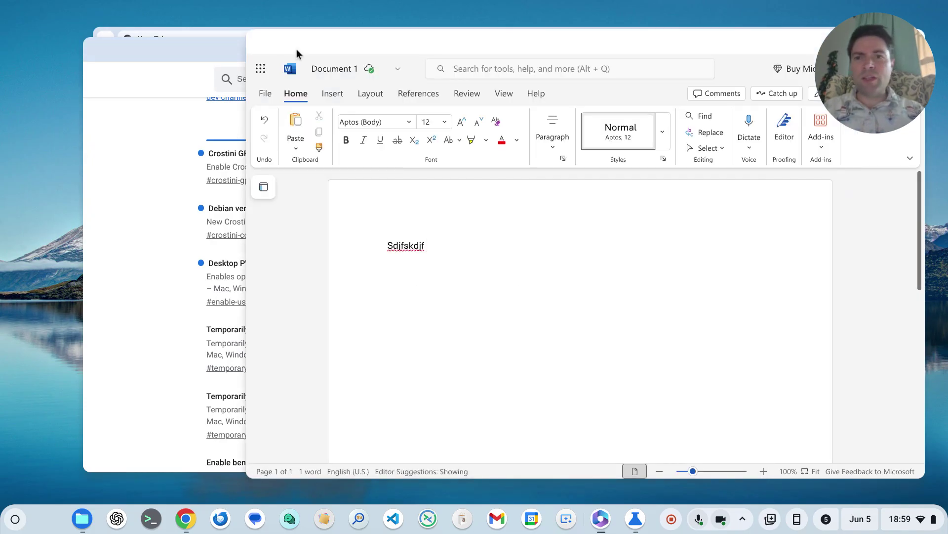
Create a new blank Document 2 from the File menu, then close its window
{"action": "left_click", "coordinate": [265, 94]}
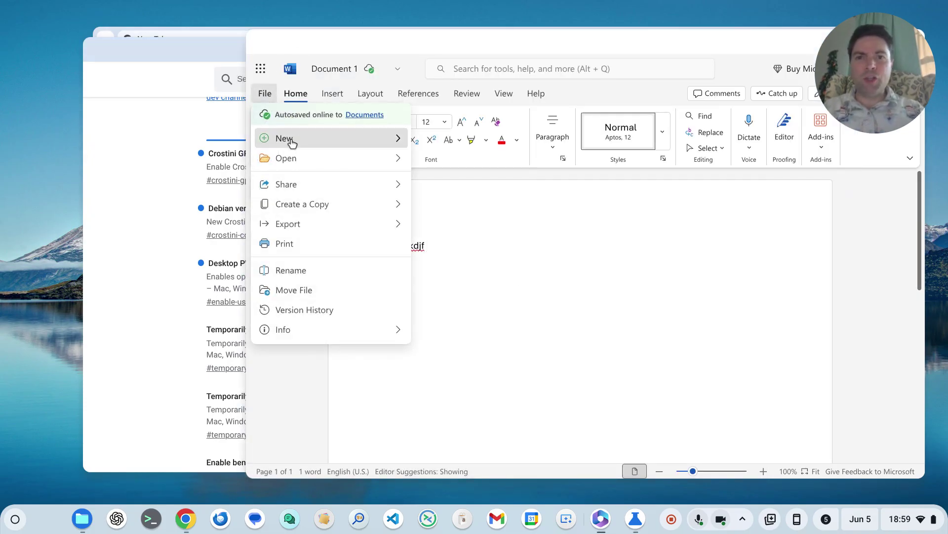
{"action": "left_click", "coordinate": [467, 145]}
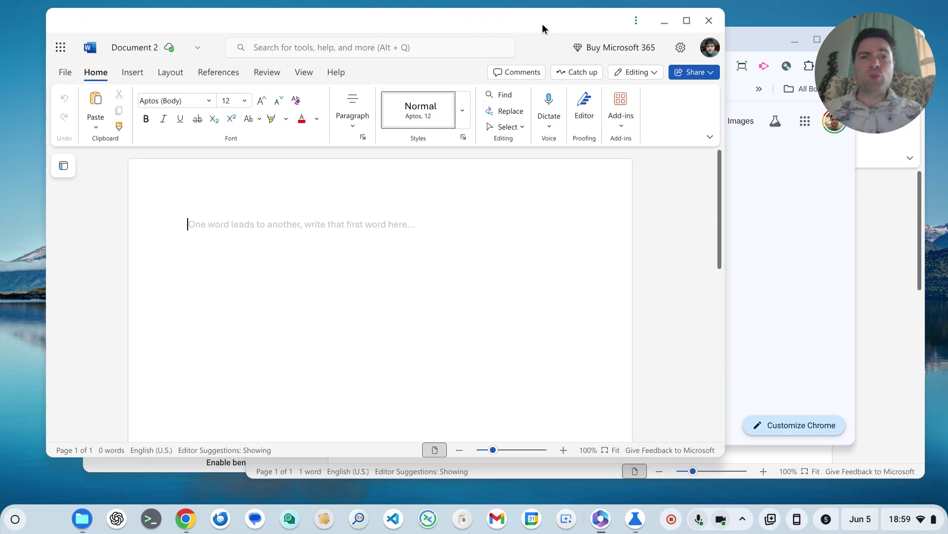
{"action": "left_click", "coordinate": [708, 23]}
Close the extra Chrome new tab window and move Document 1 to the left
{"action": "left_click_drag", "start_coordinate": [697, 34], "coordinate": [584, 51]}
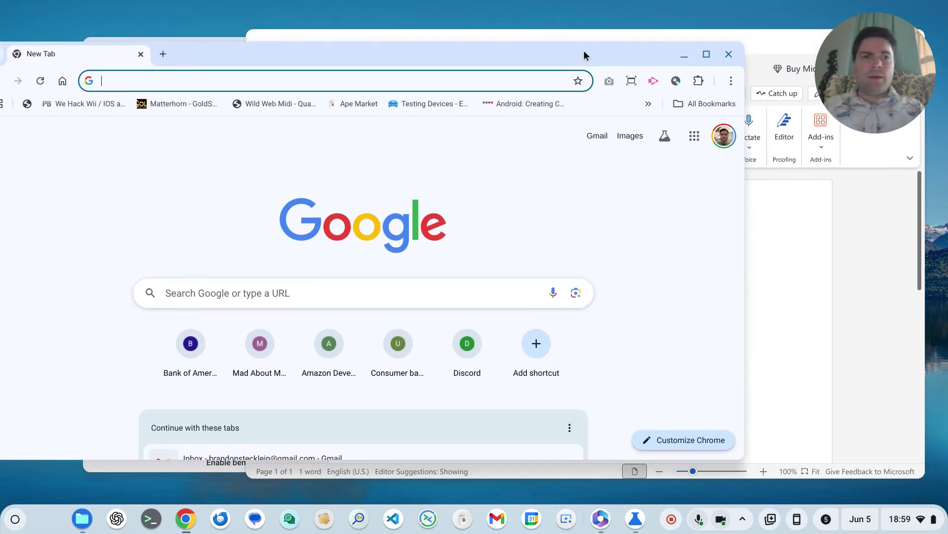
{"action": "left_click", "coordinate": [733, 60]}
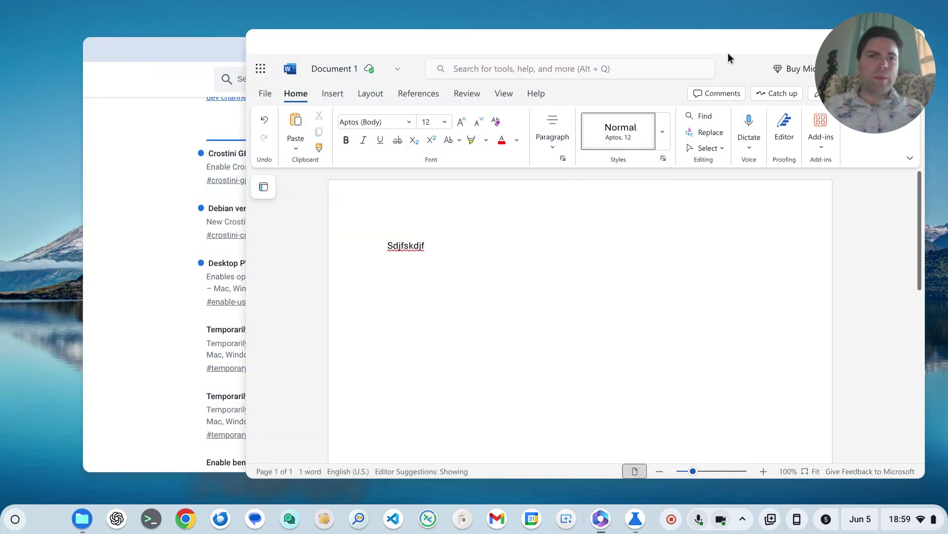
{"action": "mouse_move", "coordinate": [728, 58]}
{"action": "left_mouse_down"}
{"action": "mouse_move", "coordinate": [532, 82]}
{"action": "mouse_move", "coordinate": [527, 49]}
{"action": "left_mouse_up"}
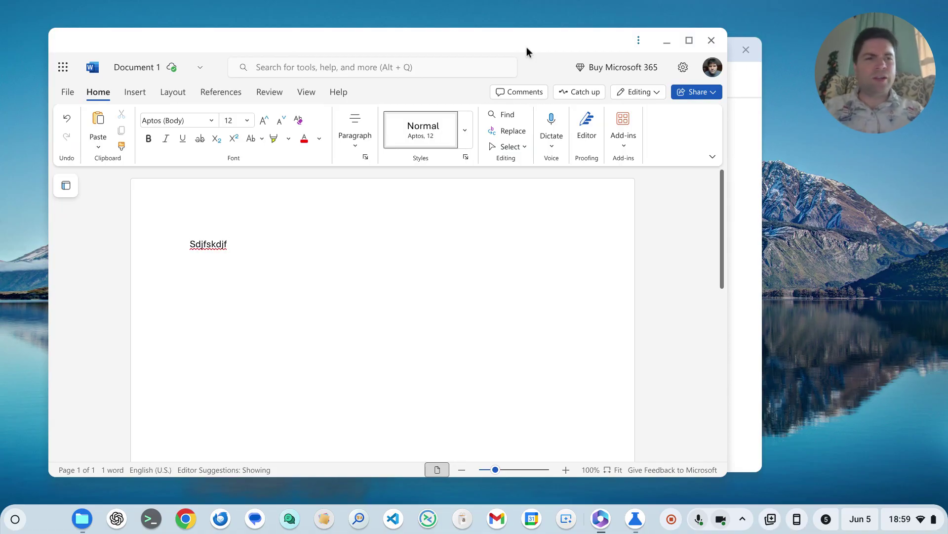
Open a second Files window on Microsoft OneDrive and scroll to find Document 2.docx
{"action": "right_click", "coordinate": [86, 515]}
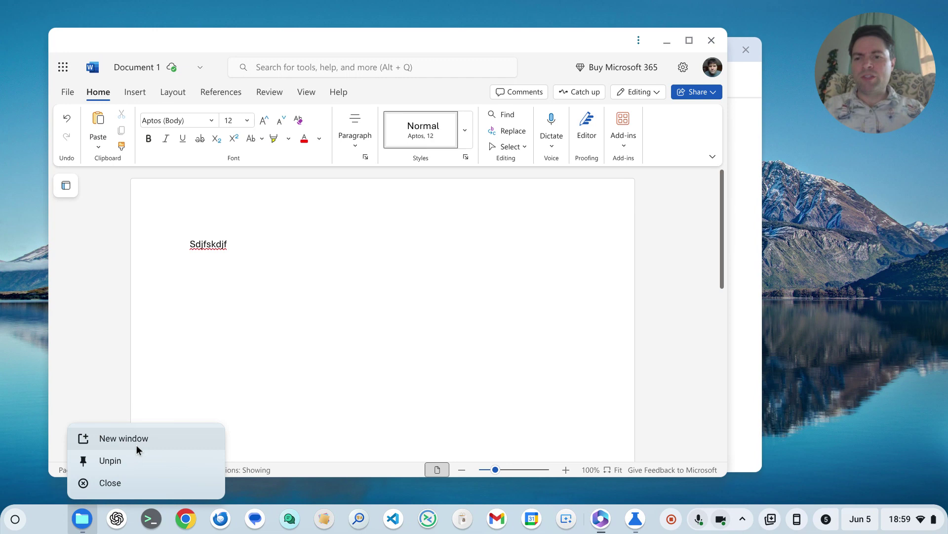
{"action": "left_click", "coordinate": [123, 438]}
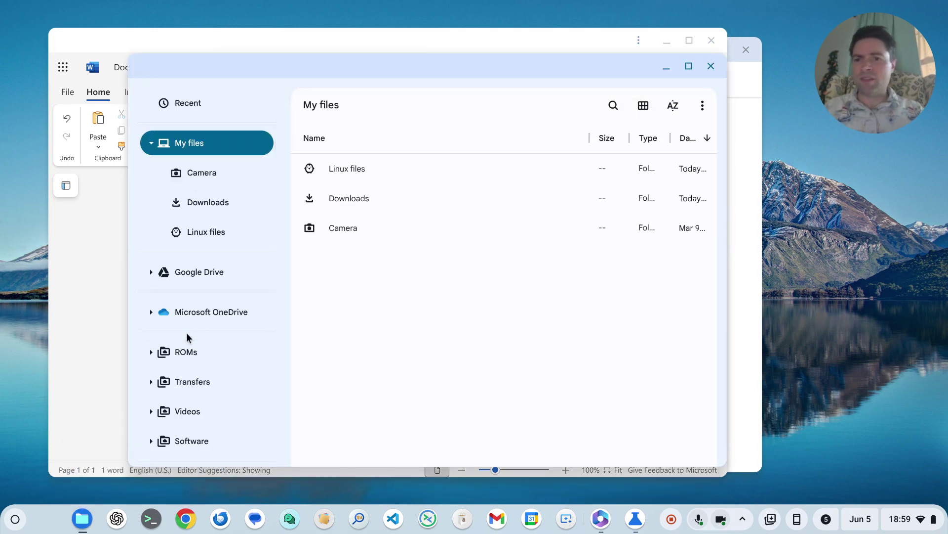
{"action": "left_click", "coordinate": [212, 322]}
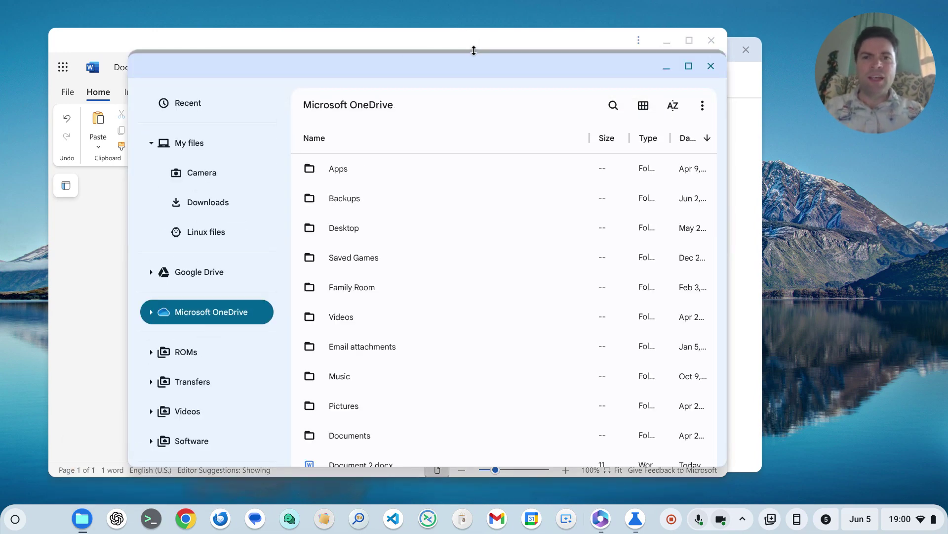
{"action": "left_click_drag", "start_coordinate": [461, 61], "coordinate": [374, 59]}
{"action": "scroll", "coordinate": [314, 311], "scroll_direction": "down", "scroll_amount": 3}
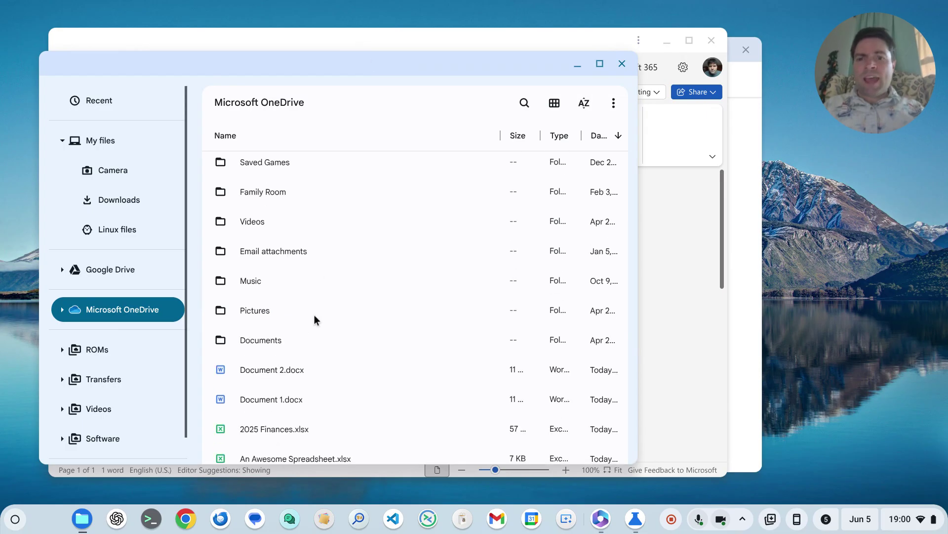
{"action": "scroll", "coordinate": [315, 318], "scroll_direction": "down", "scroll_amount": 5}
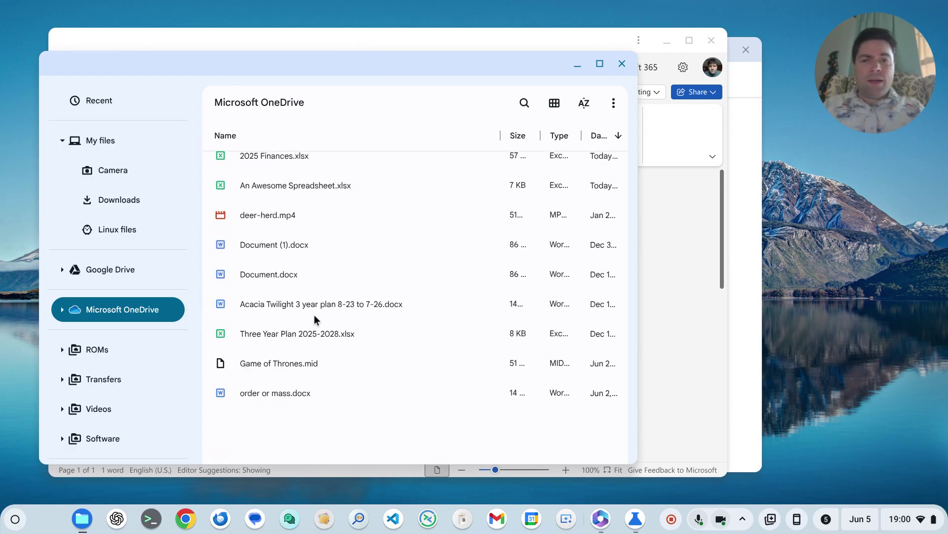